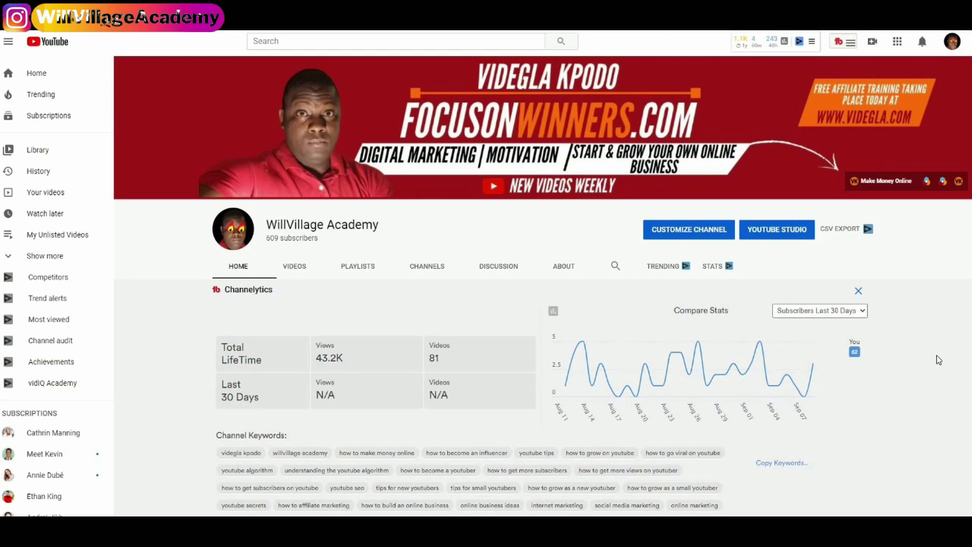
# - Go from the public channel page to the Studio dashboard showing 4.5K views over 28 days
pyautogui.click(954, 44)
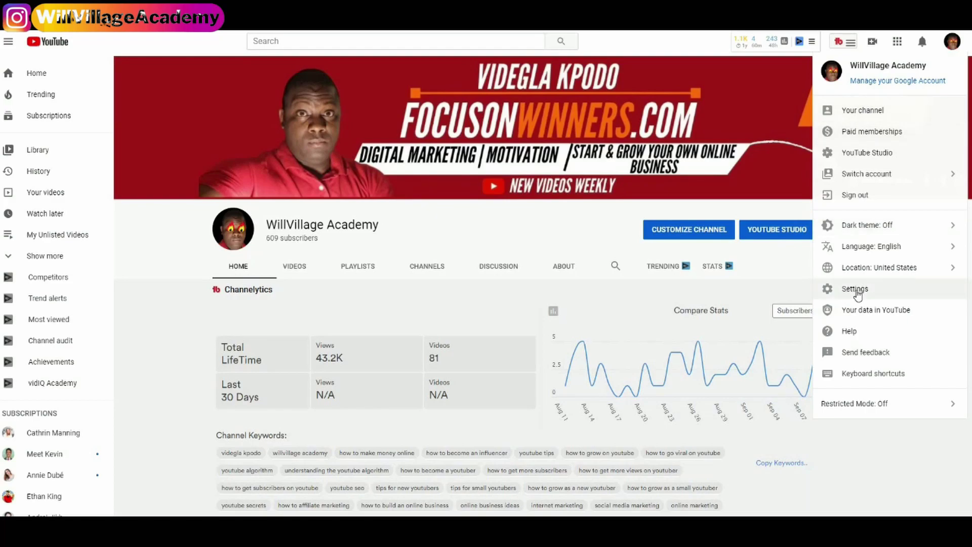
pyautogui.click(889, 478)
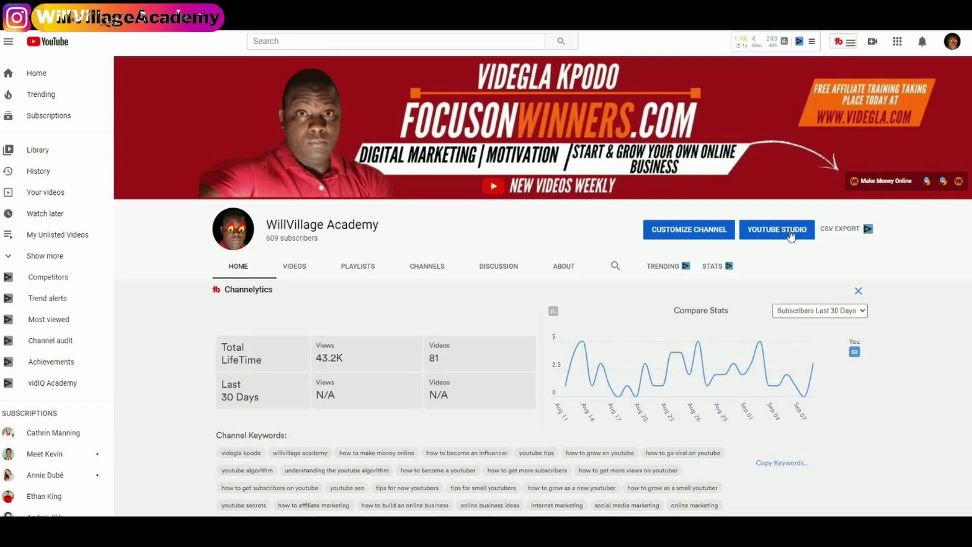
pyautogui.click(688, 231)
pyautogui.click(777, 229)
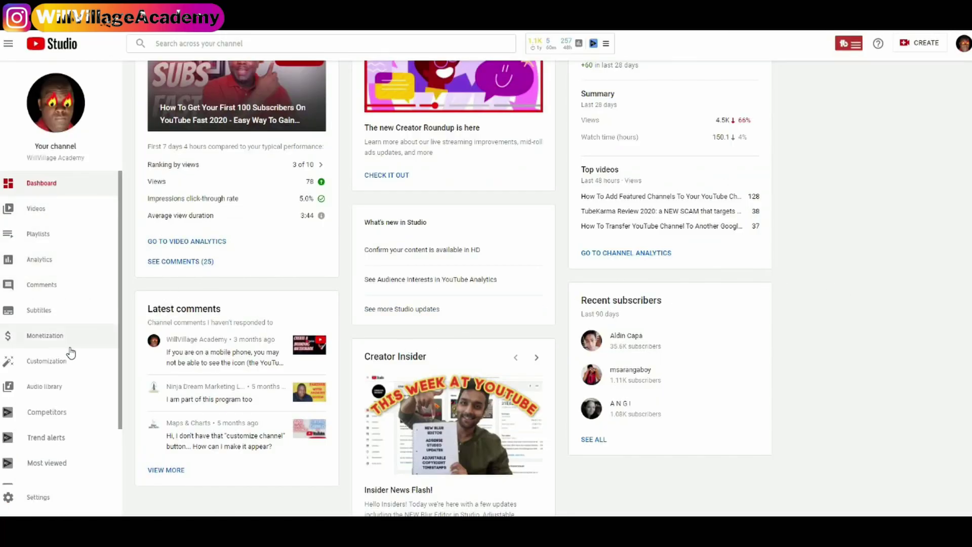
# - Browse the Branding and Basic info tabs of Customization, reviewing the description and four links
pyautogui.click(49, 361)
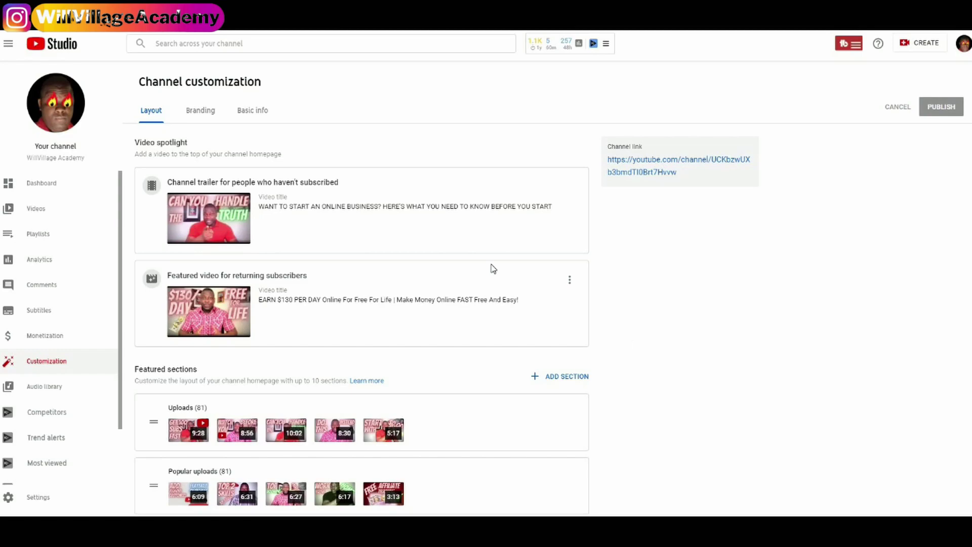
pyautogui.click(201, 110)
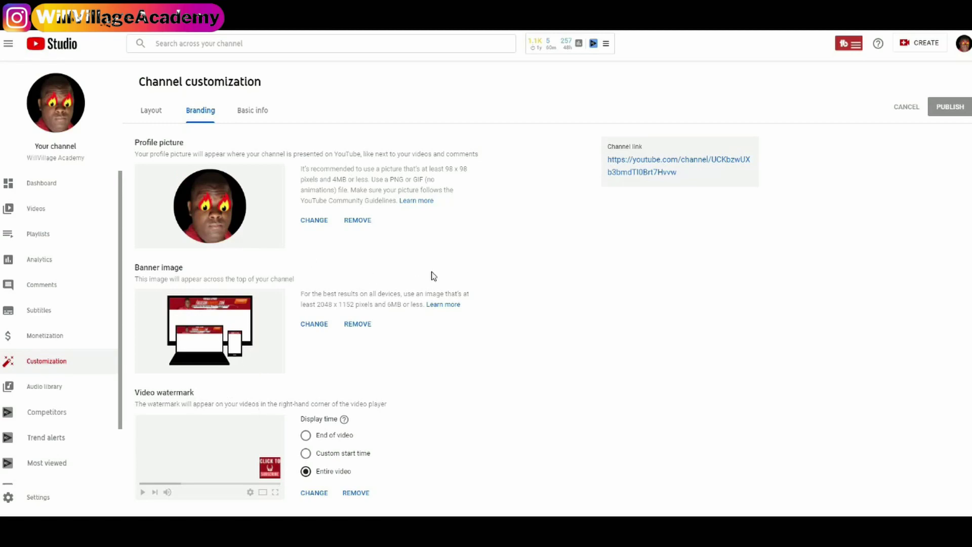
pyautogui.click(252, 111)
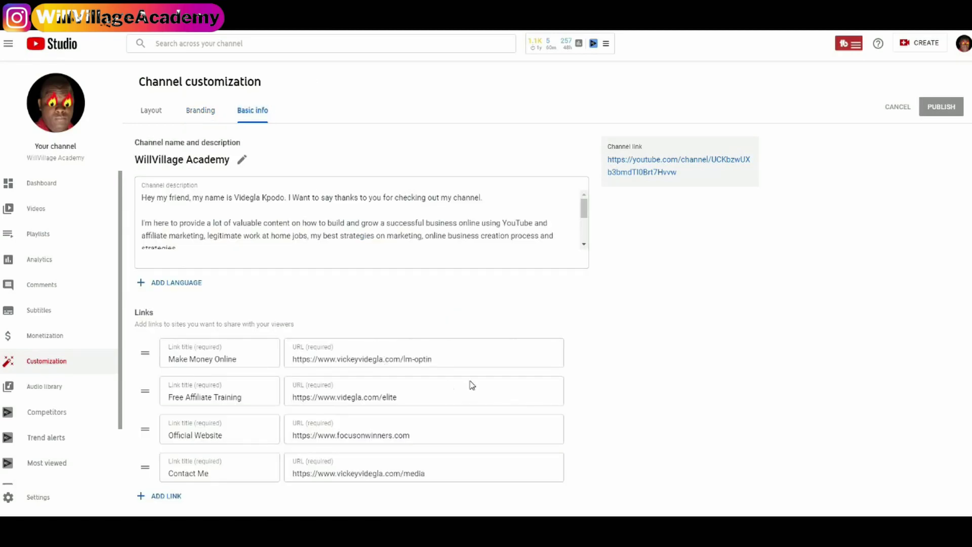
pyautogui.scroll(-2, 487, 375)
pyautogui.scroll(2, 492, 360)
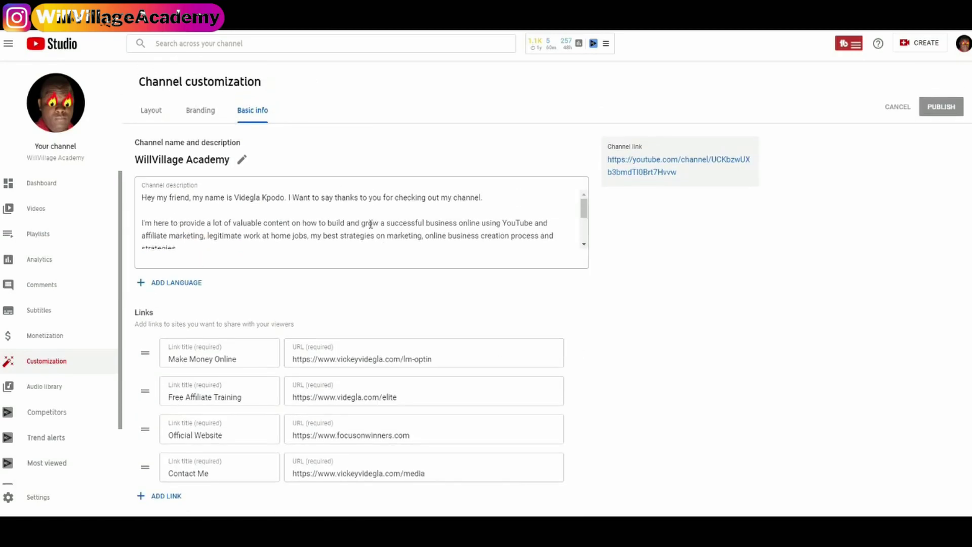
pyautogui.scroll(-3, 367, 228)
pyautogui.scroll(-2, 434, 363)
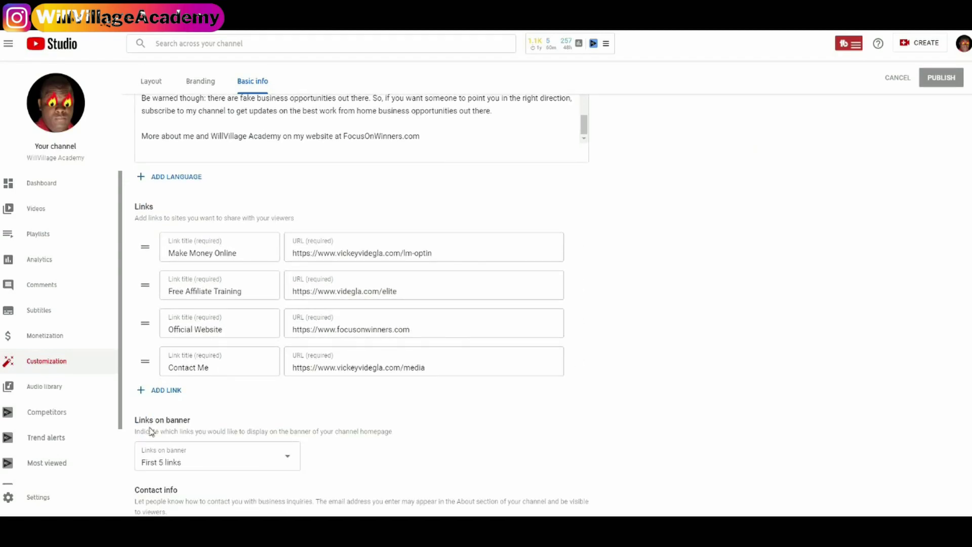
pyautogui.scroll(2, 424, 353)
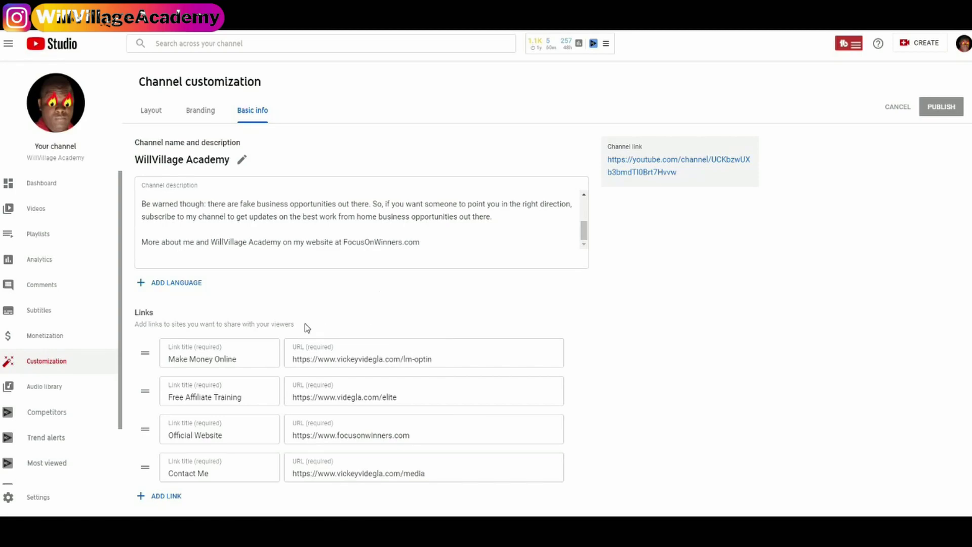
# - Review the Layout tab's six featured sections and open the ADD SECTION type menu
pyautogui.click(149, 111)
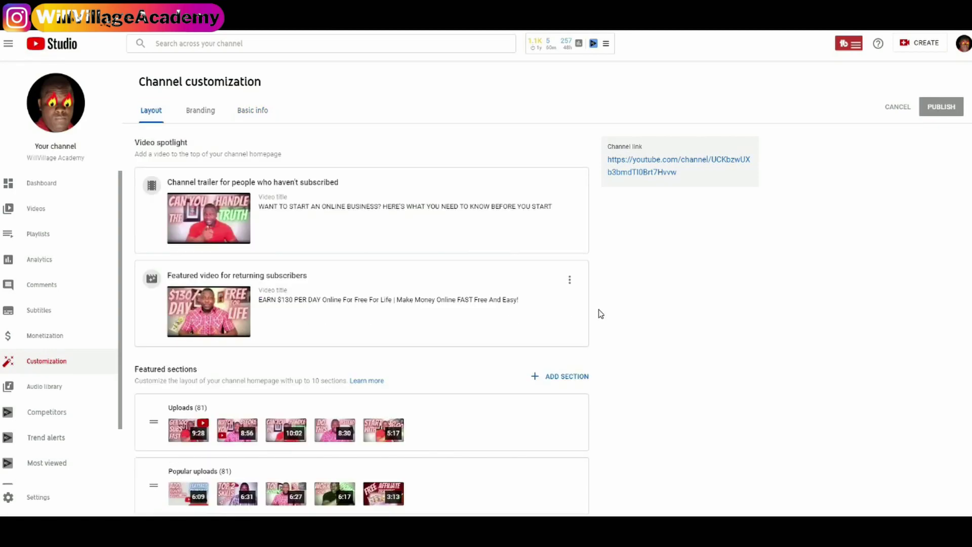
pyautogui.click(569, 381)
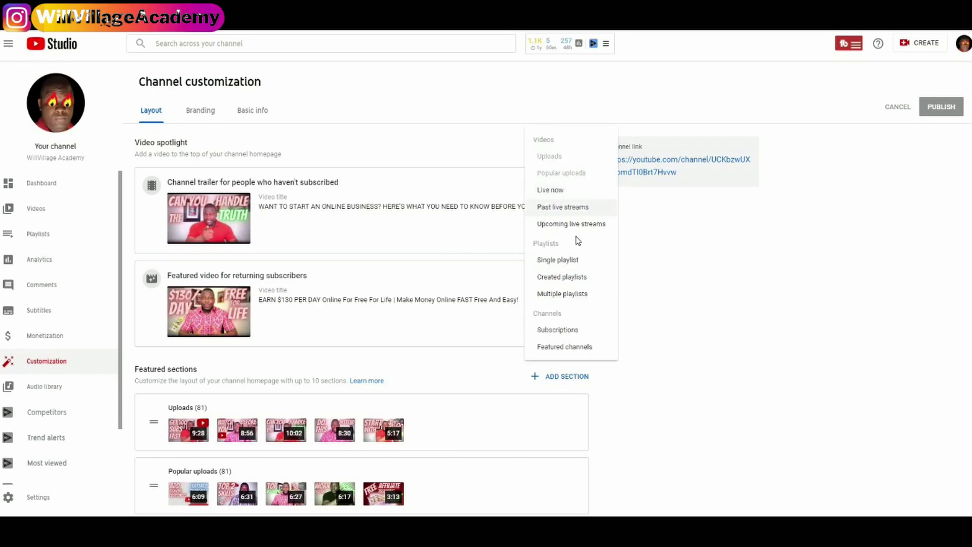
pyautogui.click(562, 296)
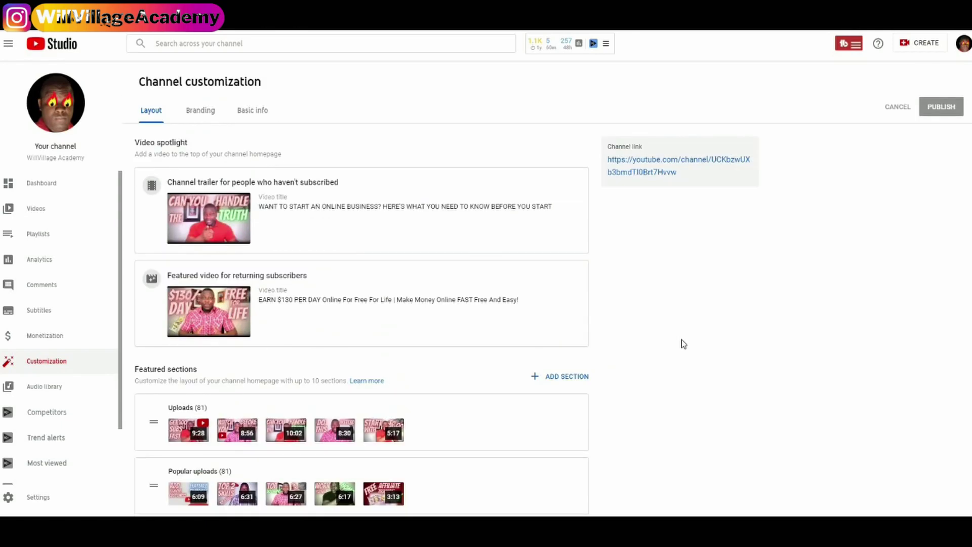
pyautogui.scroll(-5, 683, 344)
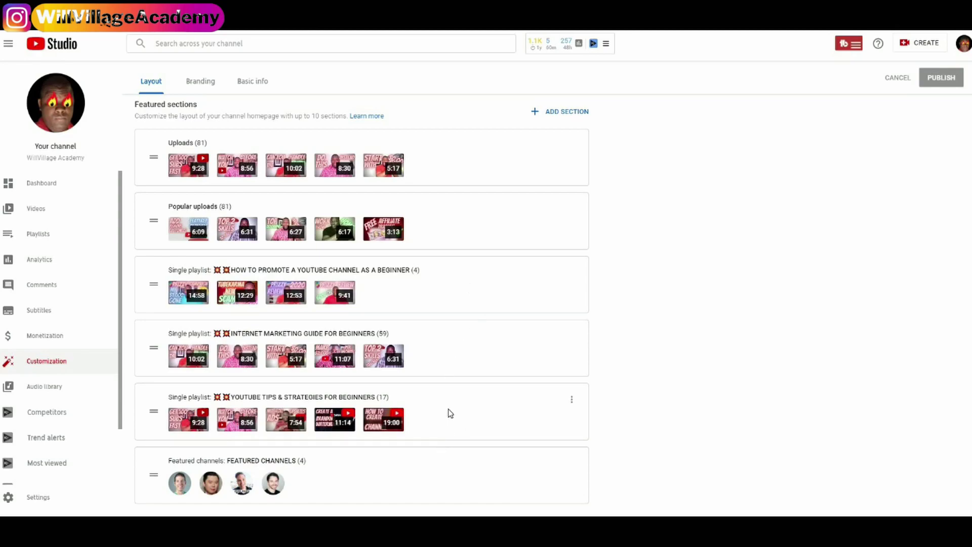
pyautogui.scroll(-1, 395, 482)
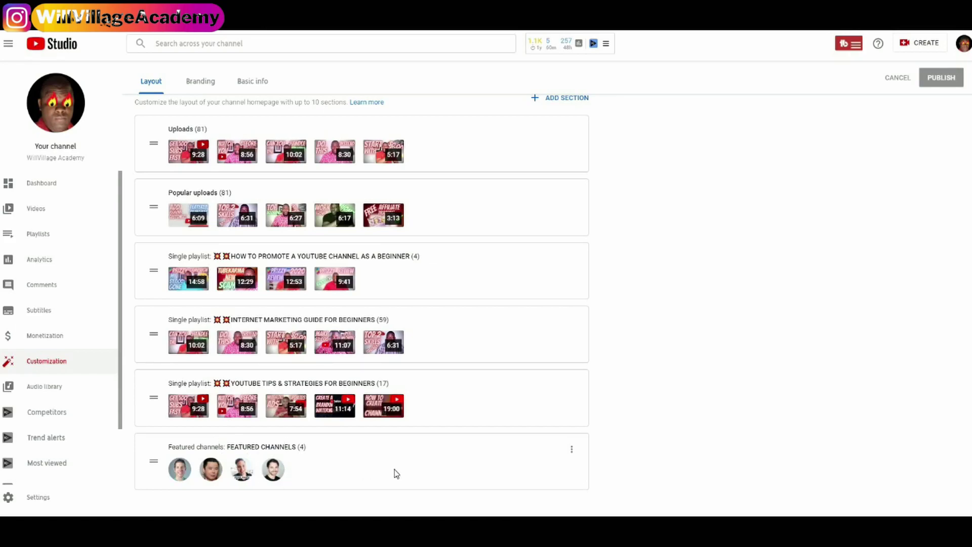
pyautogui.scroll(5, 493, 397)
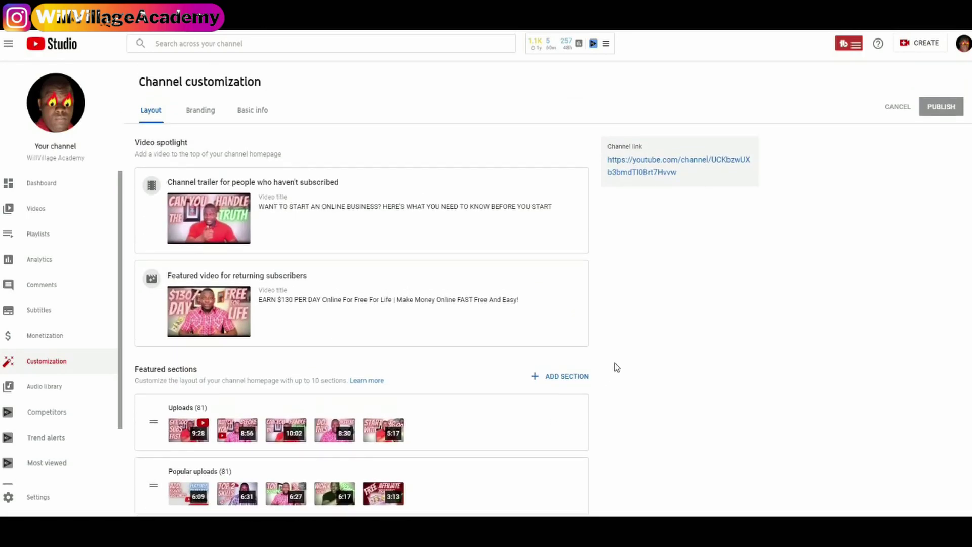
pyautogui.click(570, 377)
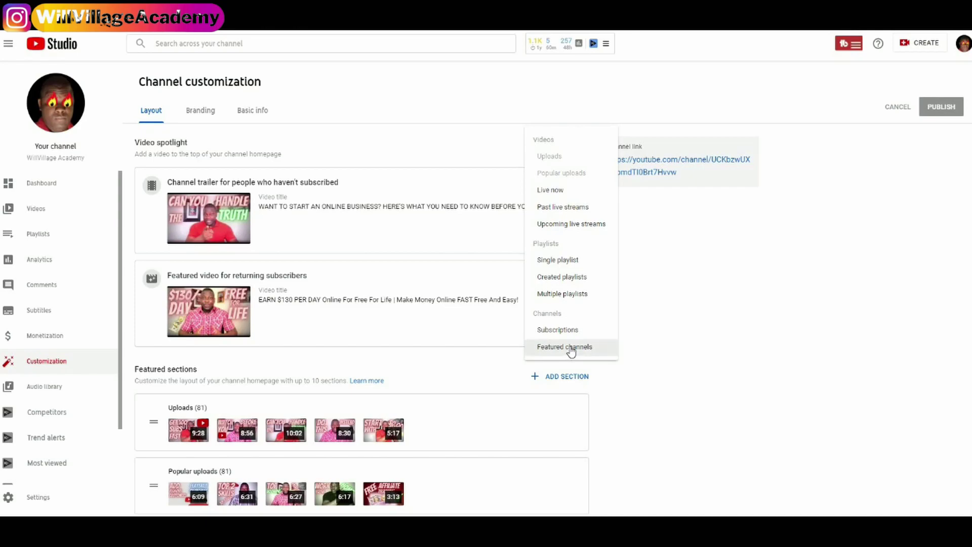
# - Start a Featured channels section titled 'Recommended Channels'
pyautogui.click(571, 349)
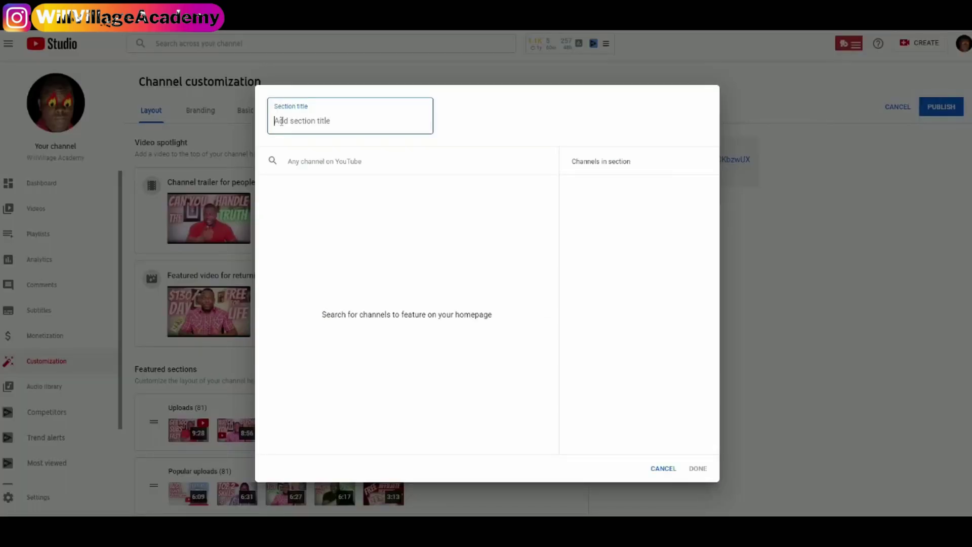
pyautogui.write('Recommended Channels')
pyautogui.press('Tab')
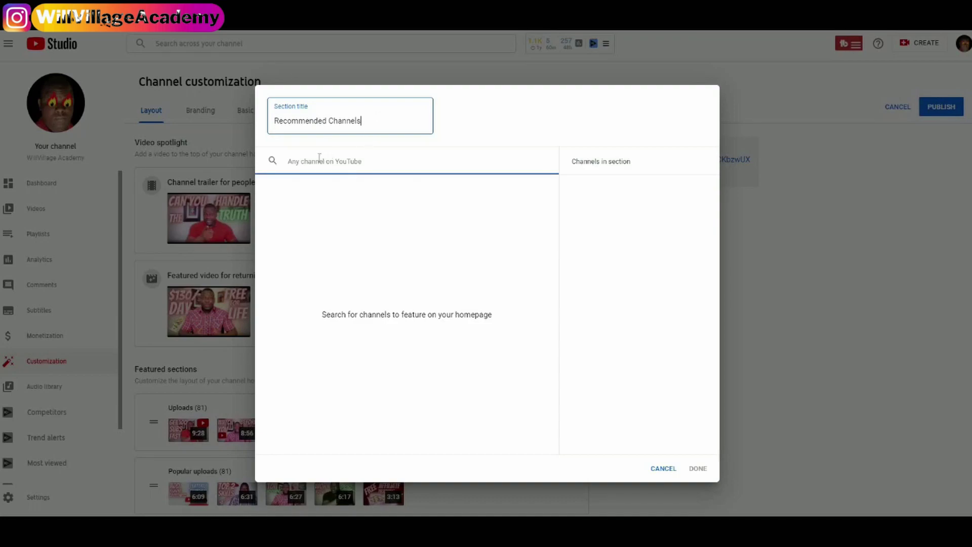
# - Add three channels, including a 'sunny l' match and Freedom Influencer, and save the section
pyautogui.click(288, 162)
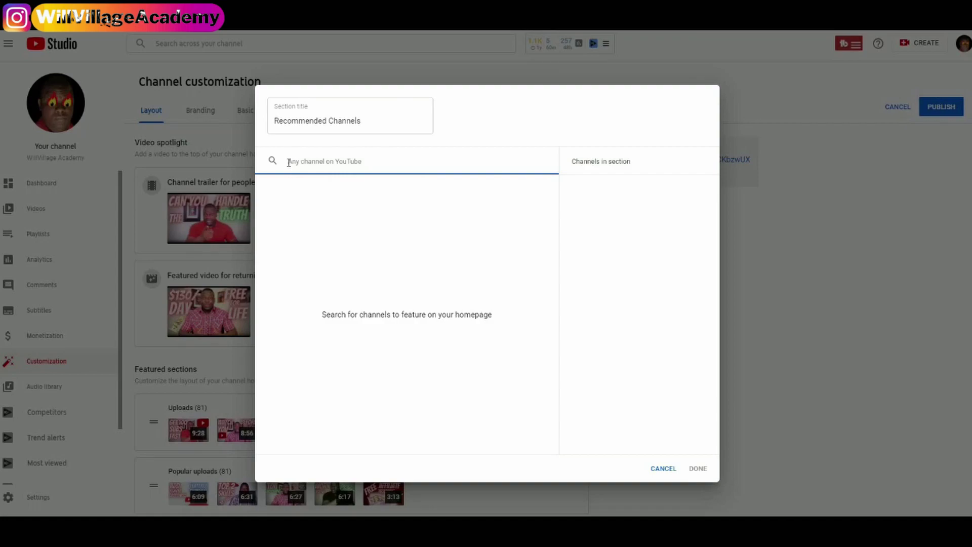
pyautogui.write('sunny l')
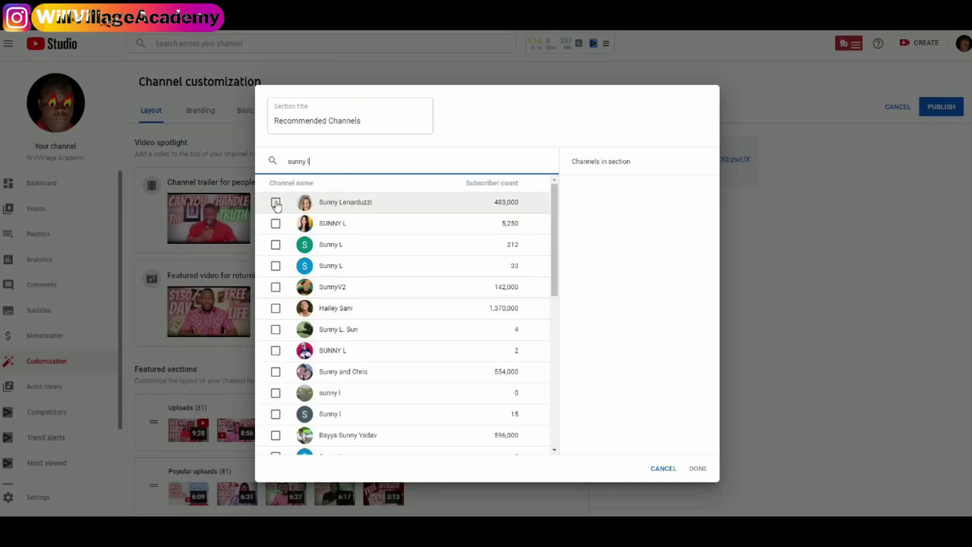
pyautogui.click(276, 202)
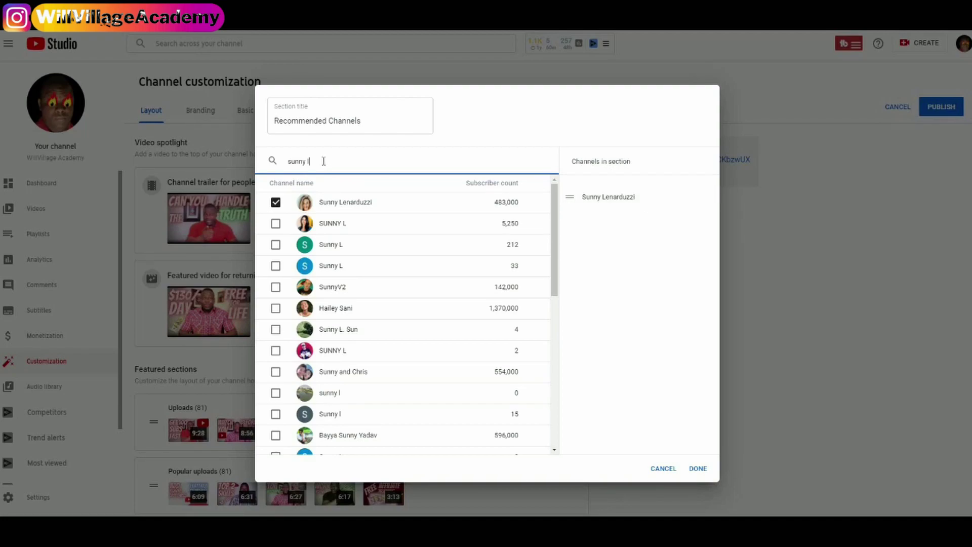
pyautogui.hotkey('ctrl', 'a')
pyautogui.write('Freedom Influencer')
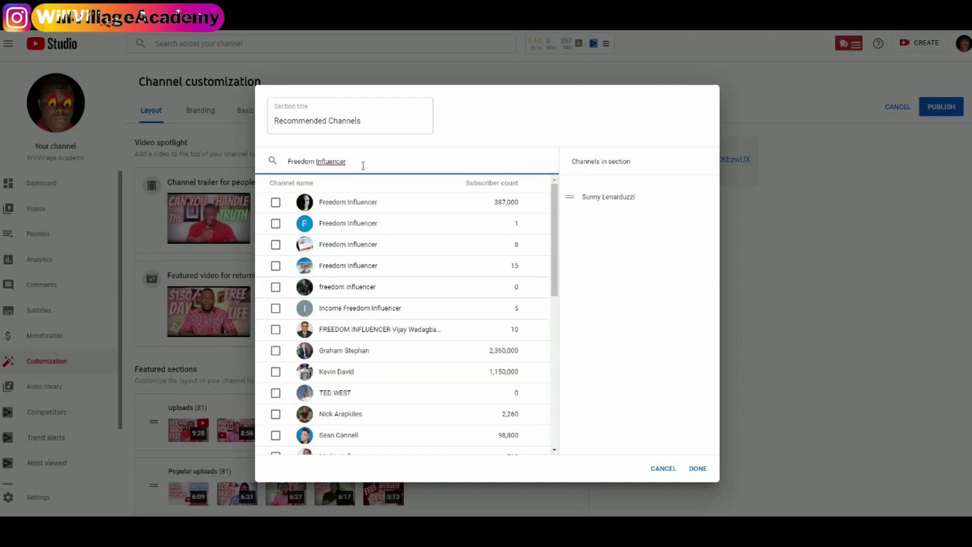
pyautogui.click(276, 203)
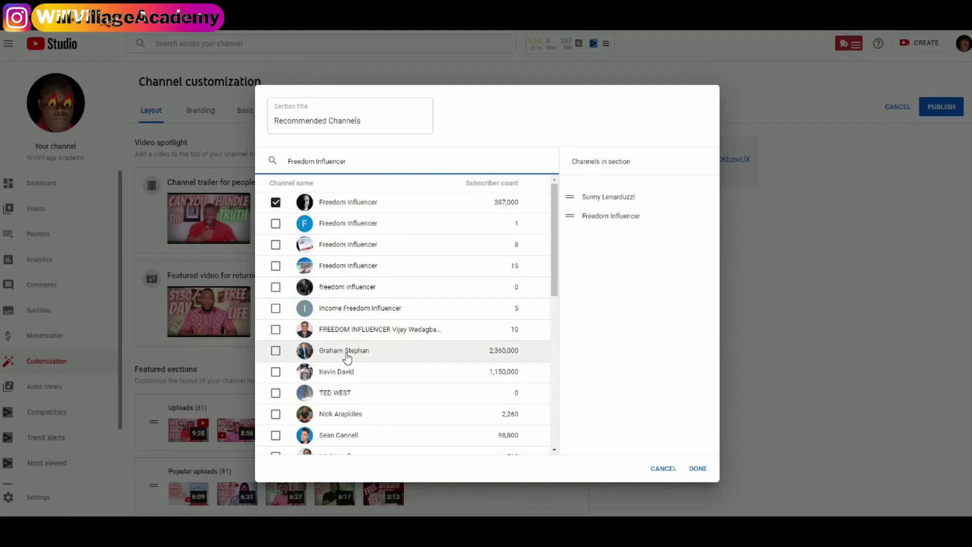
pyautogui.click(275, 350)
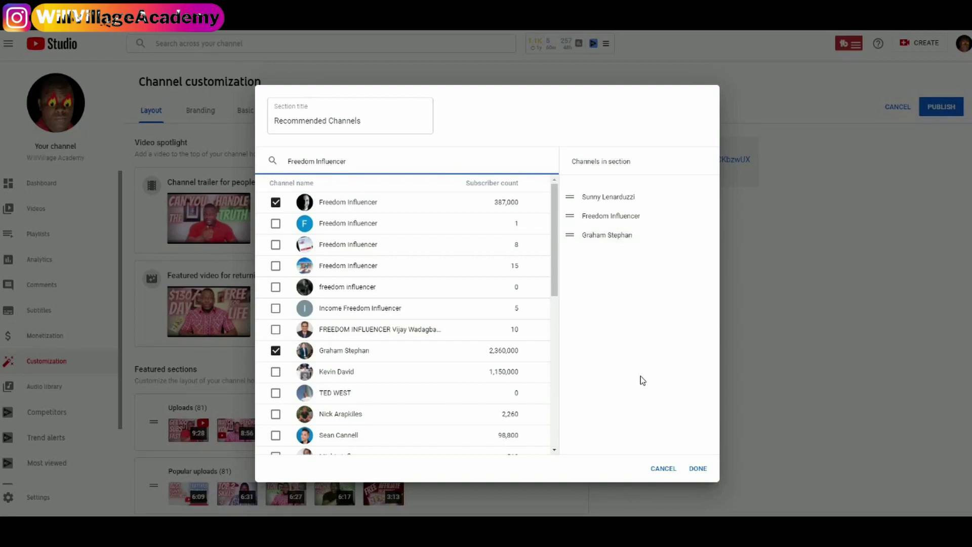
pyautogui.click(699, 469)
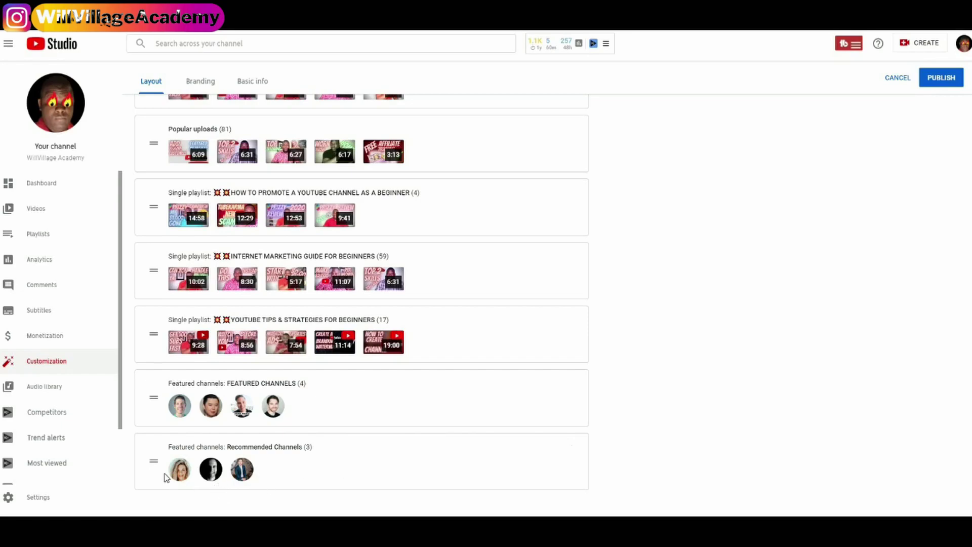
# - Drag Recommended Channels above Popular uploads so it sits directly below Uploads (81)
pyautogui.moveTo(154, 463); pyautogui.dragTo(152, 137)
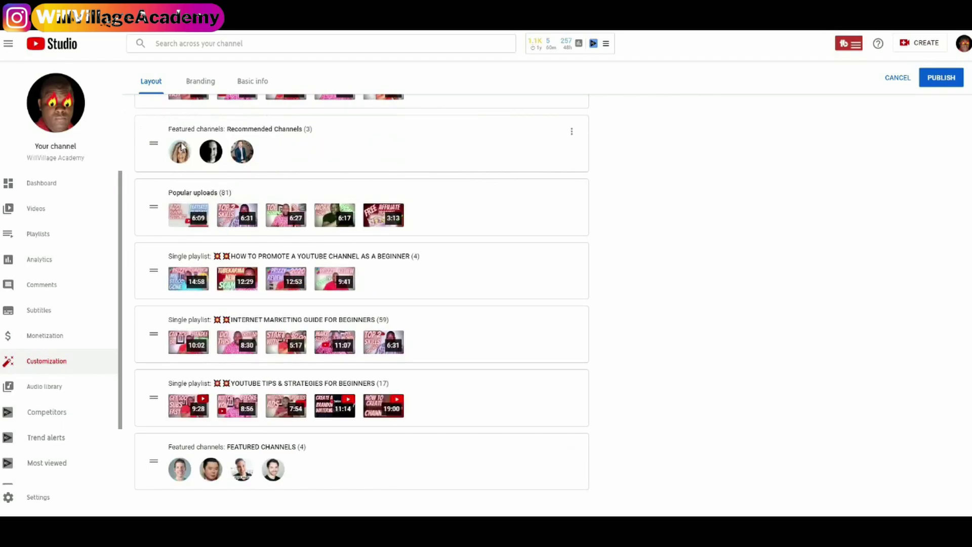
pyautogui.scroll(2, 427, 256)
pyautogui.scroll(-2, 442, 261)
pyautogui.scroll(-1, 443, 261)
pyautogui.scroll(3, 593, 365)
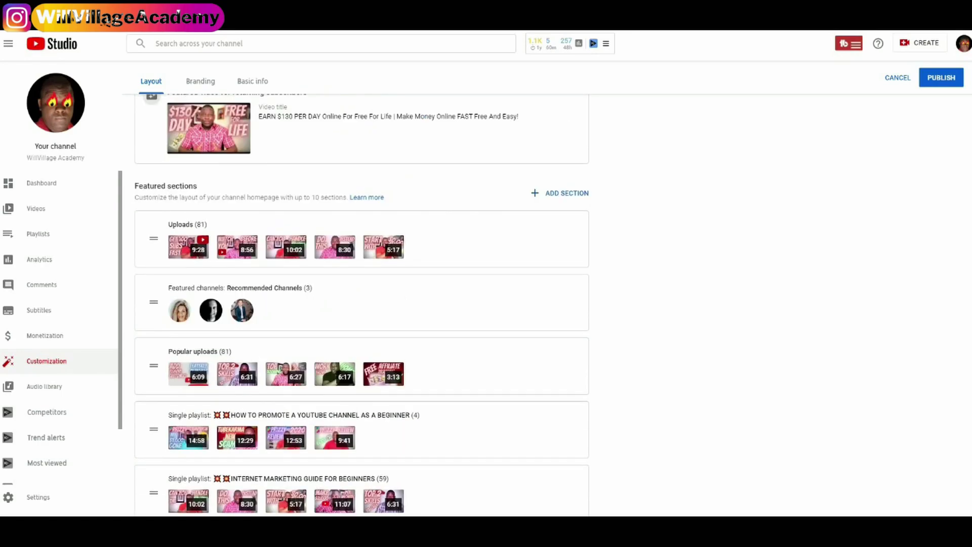
# - Publish the layout and confirm Recommended Channels appears beneath Uploads on the channel homepage
pyautogui.click(943, 78)
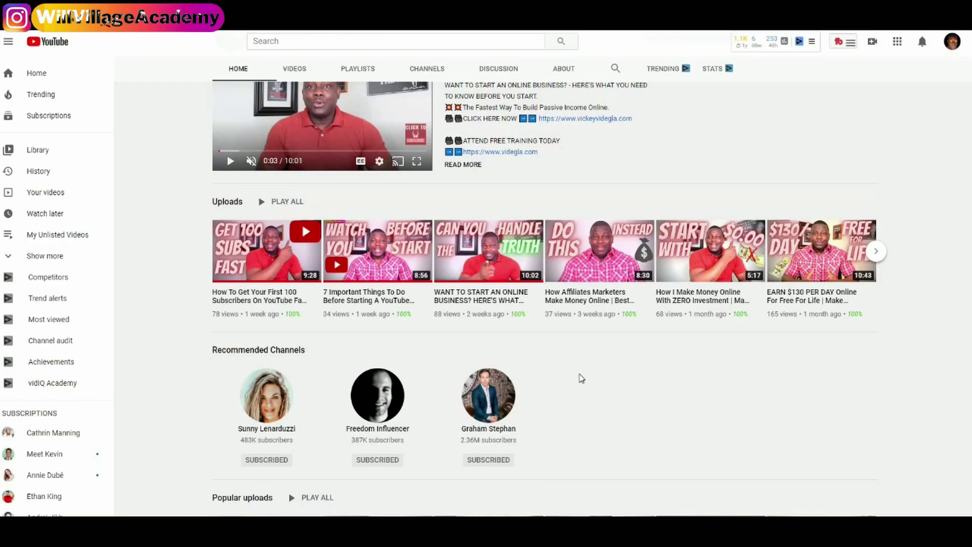
pyautogui.scroll(-10, 581, 375)
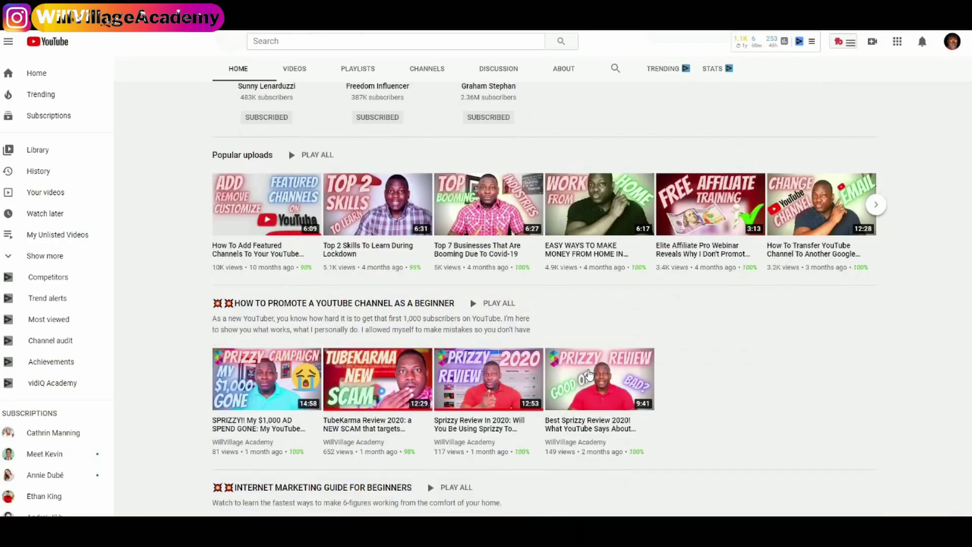
pyautogui.scroll(-5, 581, 377)
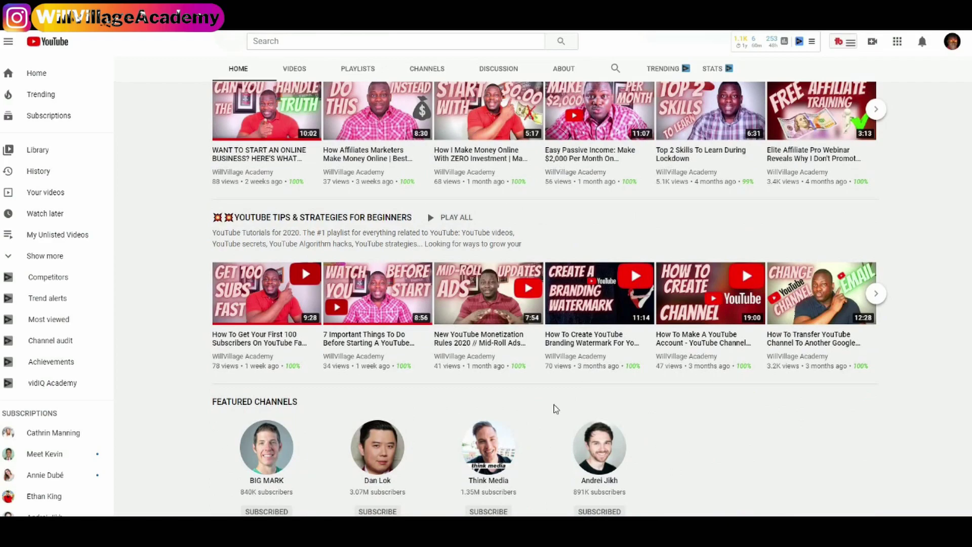
pyautogui.scroll(15, 654, 420)
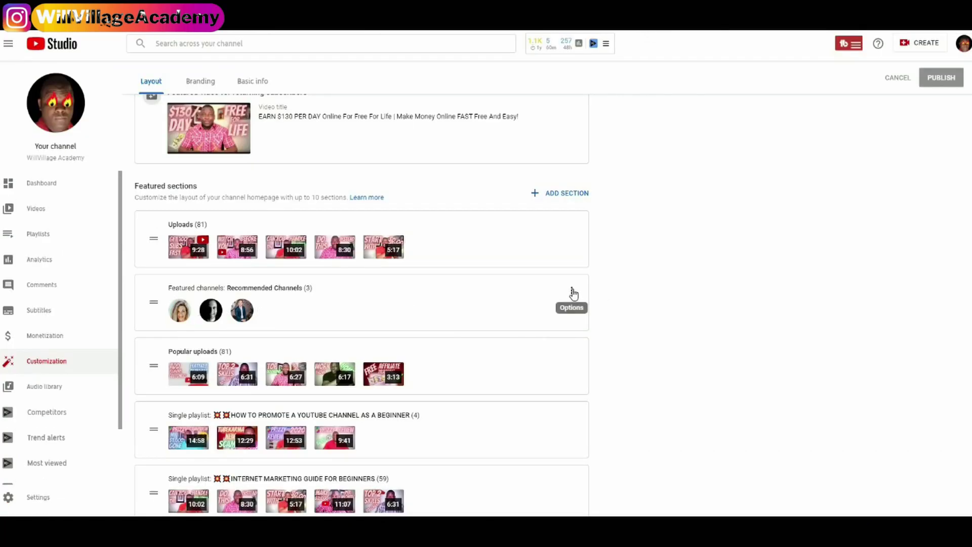
# - Edit the Recommended Channels contents to drop Freedom Influencer, leaving two channels
pyautogui.click(573, 293)
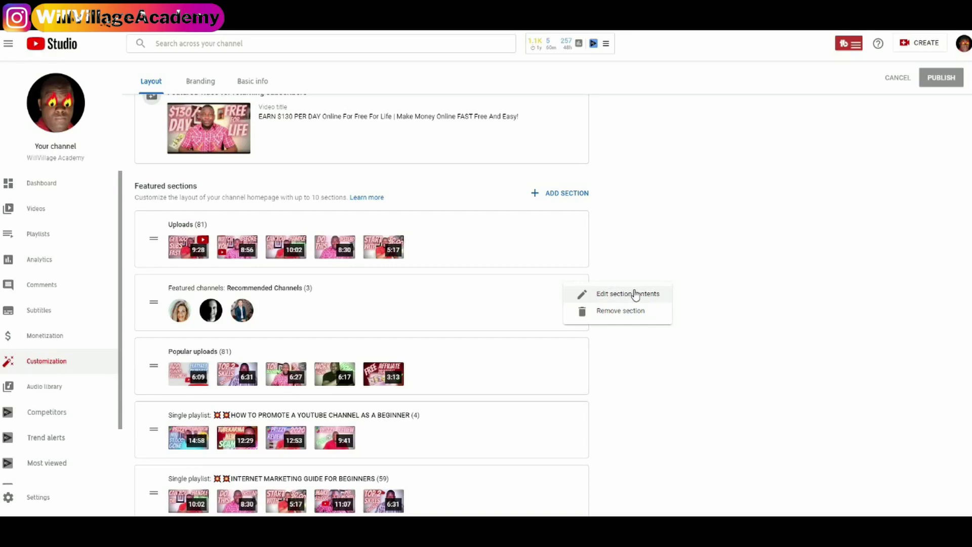
pyautogui.click(636, 296)
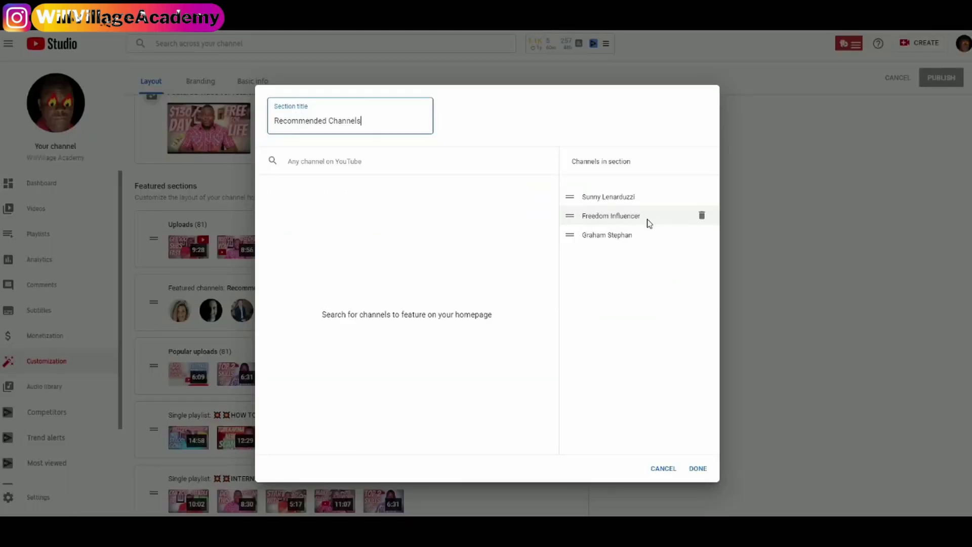
pyautogui.click(702, 217)
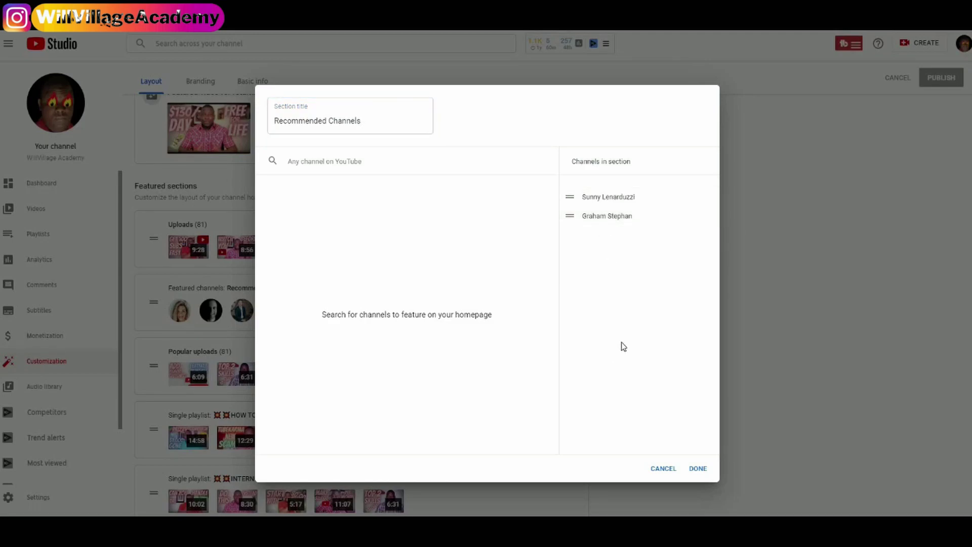
pyautogui.click(698, 469)
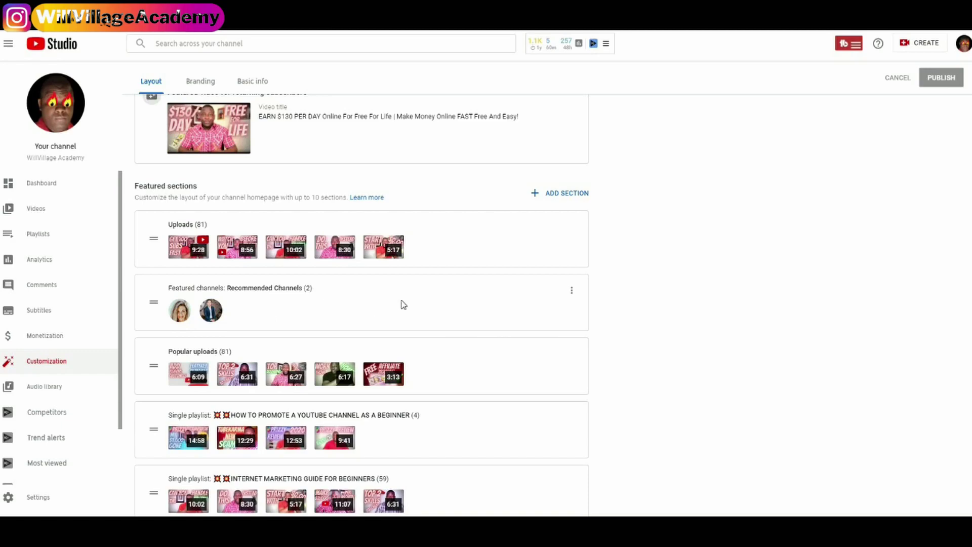
# - Remove the Recommended Channels section and publish, so Uploads leads straight to Popular uploads
pyautogui.click(573, 294)
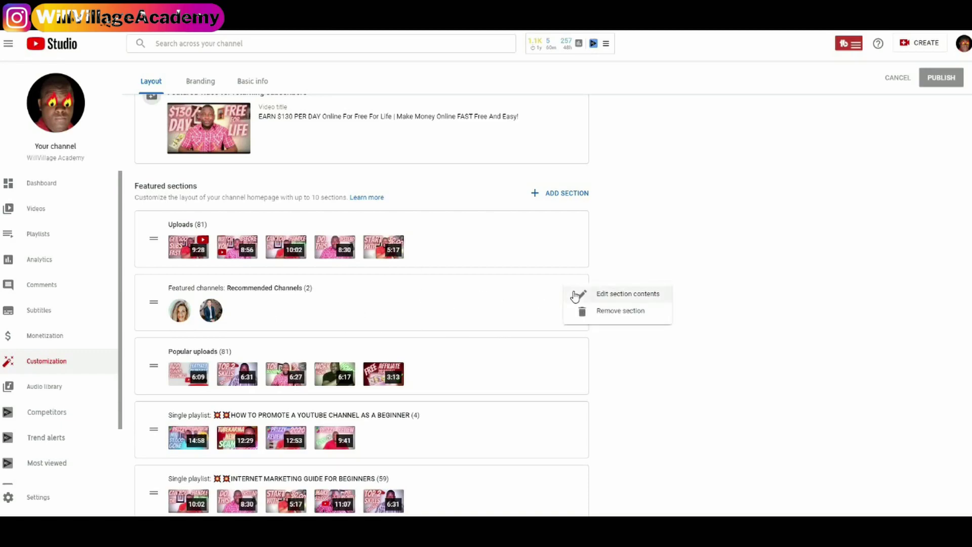
pyautogui.click(621, 311)
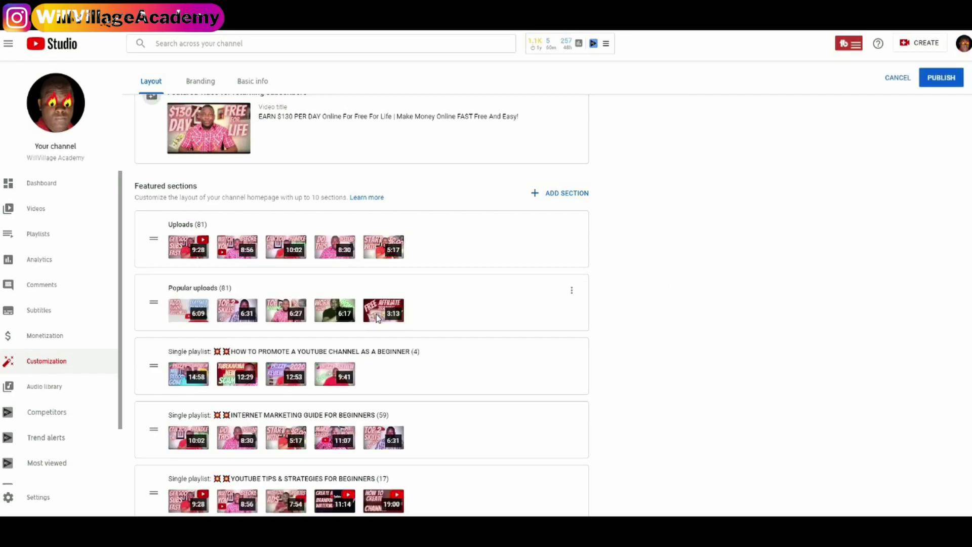
pyautogui.click(943, 78)
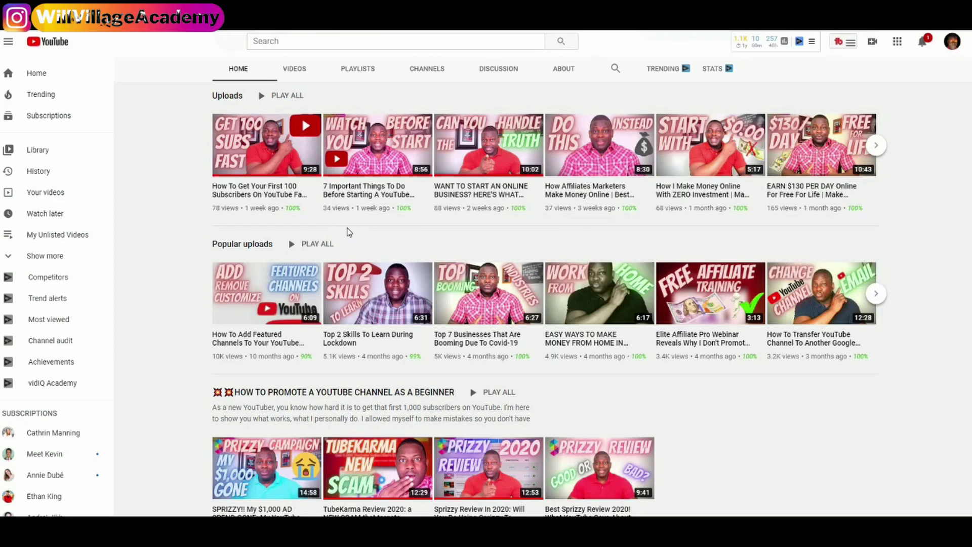
pyautogui.scroll(-7, 666, 373)
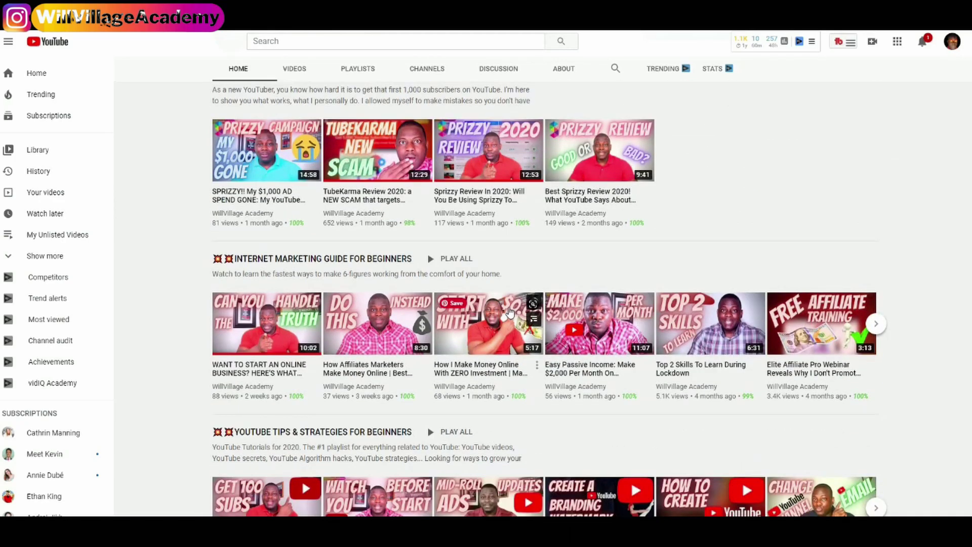
pyautogui.scroll(-3, 518, 310)
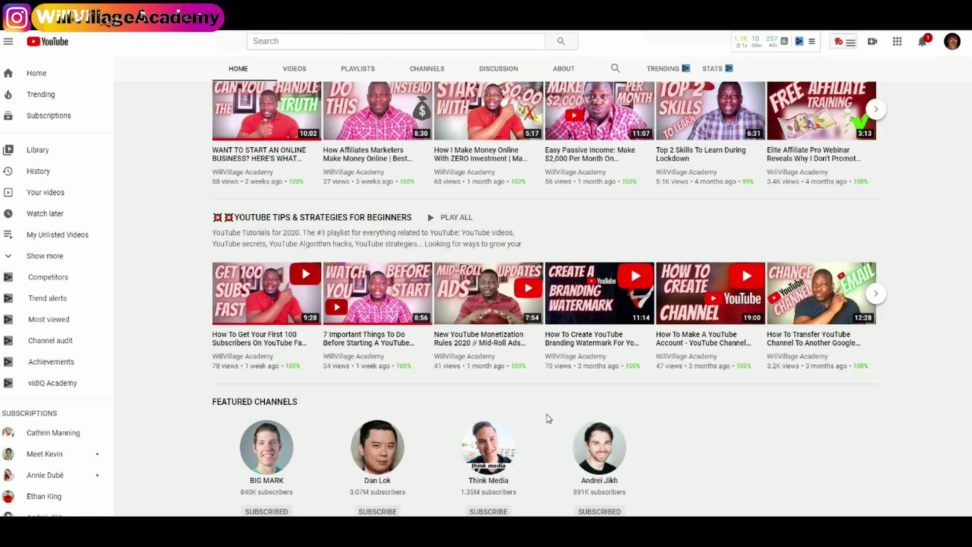
pyautogui.scroll(5, 653, 430)
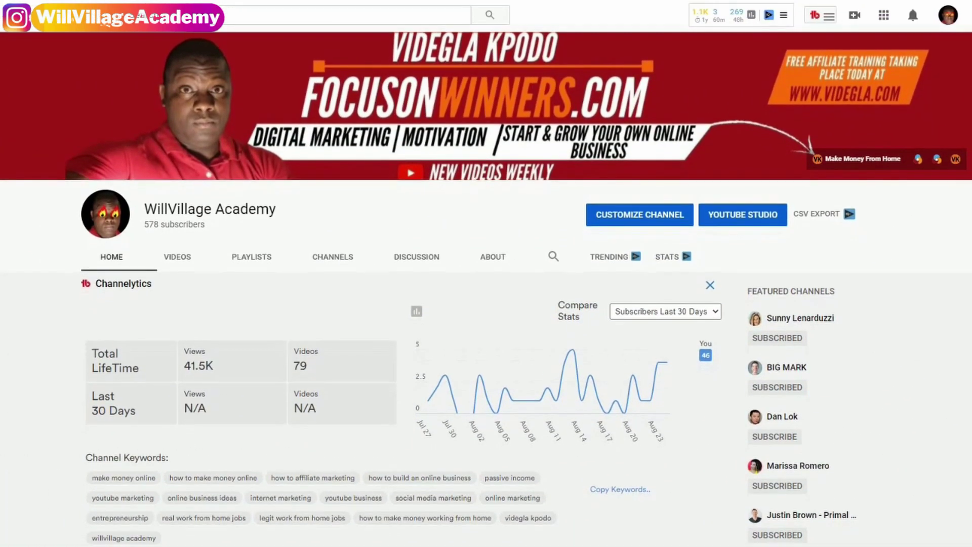
pyautogui.scroll(-2, 487, 293)
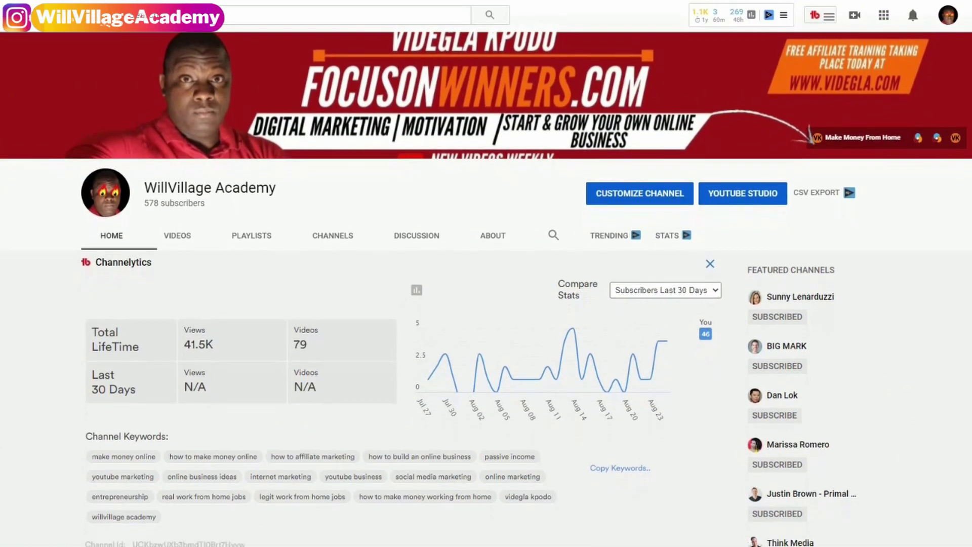
pyautogui.scroll(-3, 969, 105)
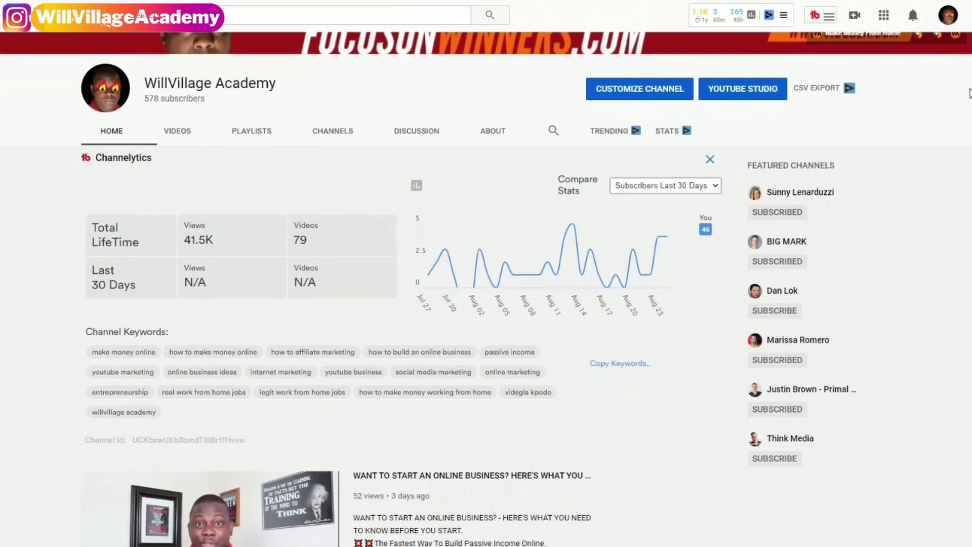
pyautogui.scroll(-1, 969, 105)
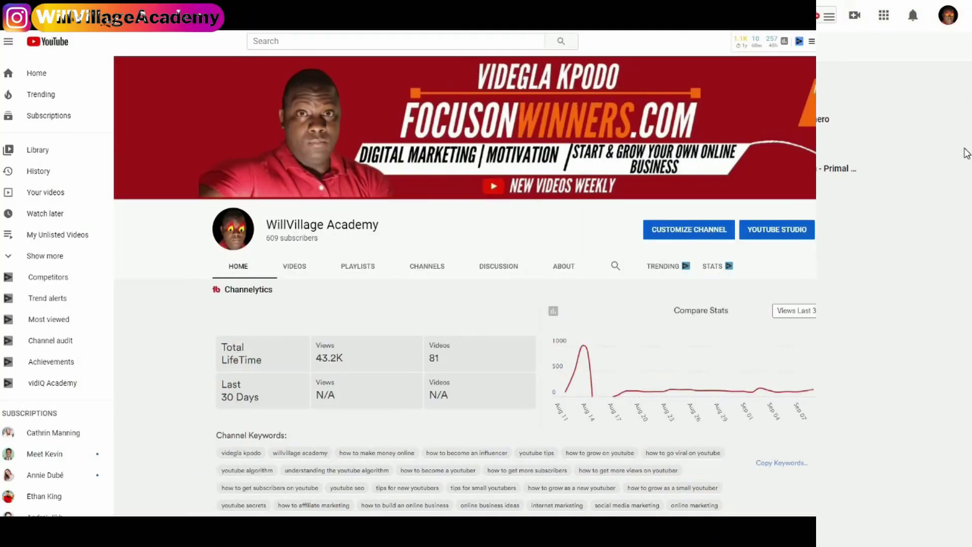
pyautogui.scroll(-3, 883, 336)
pyautogui.scroll(-10, 882, 336)
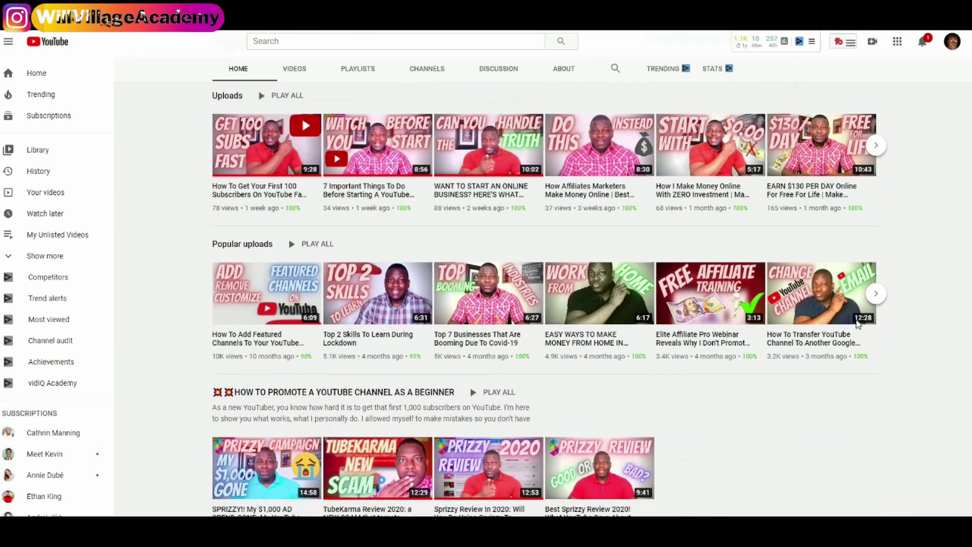
pyautogui.scroll(-10, 862, 452)
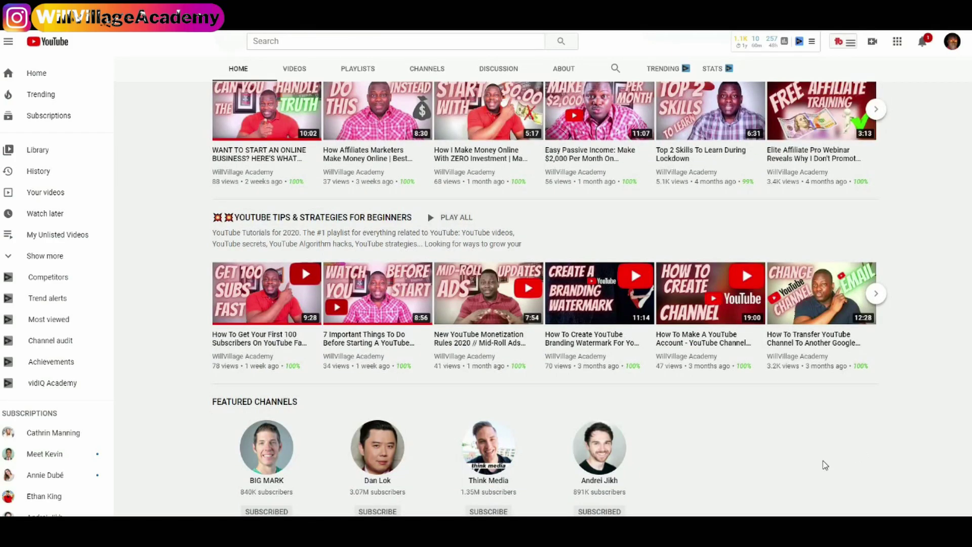